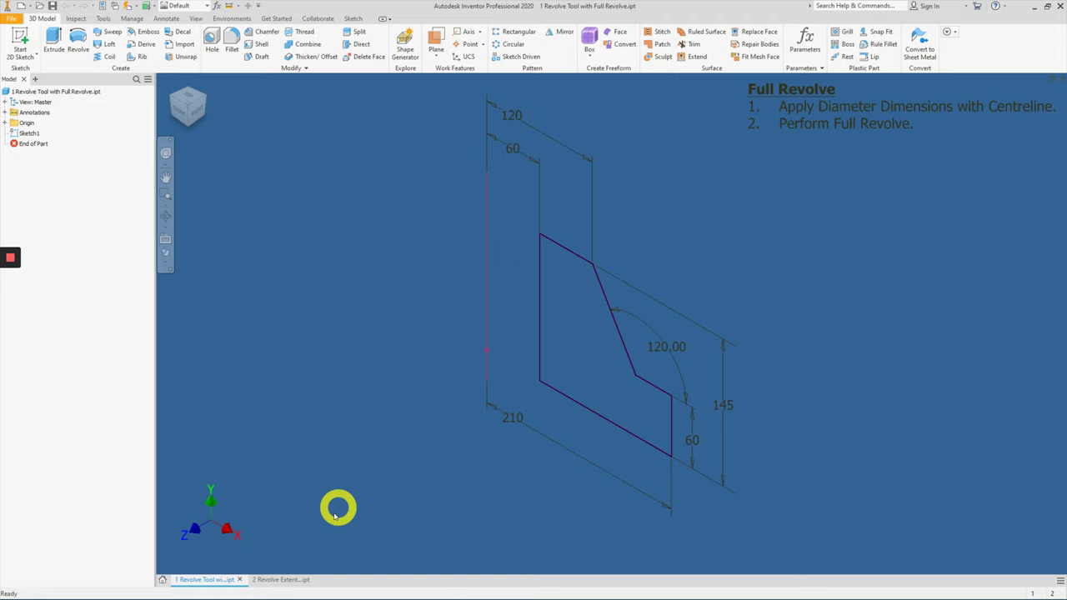
# Look over the yellow part, return to the full revolve part and select Sketch1.
pyautogui.click(280, 580)
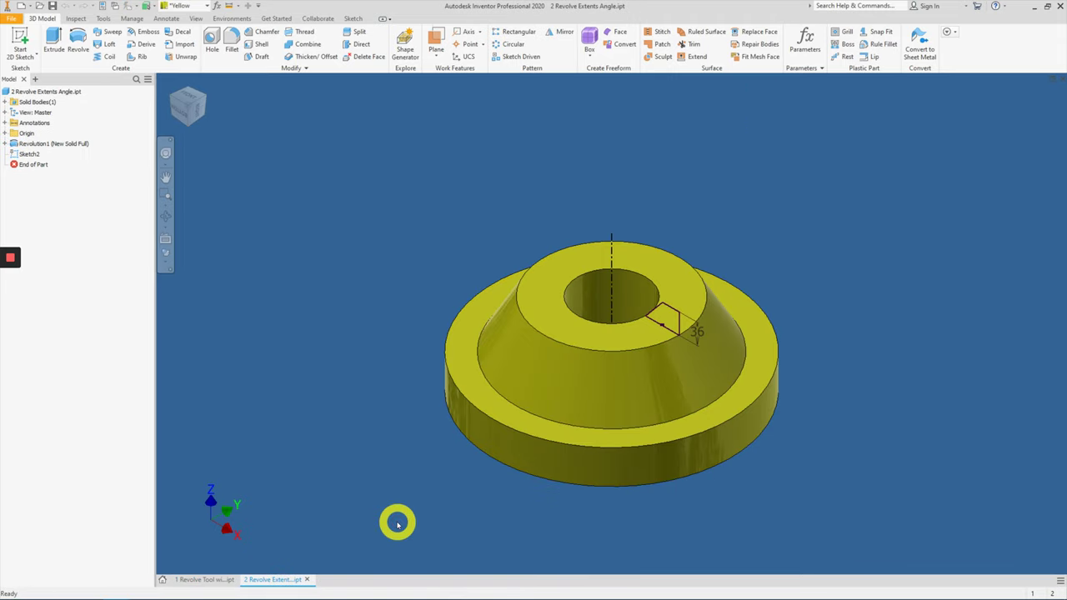
pyautogui.click(212, 579)
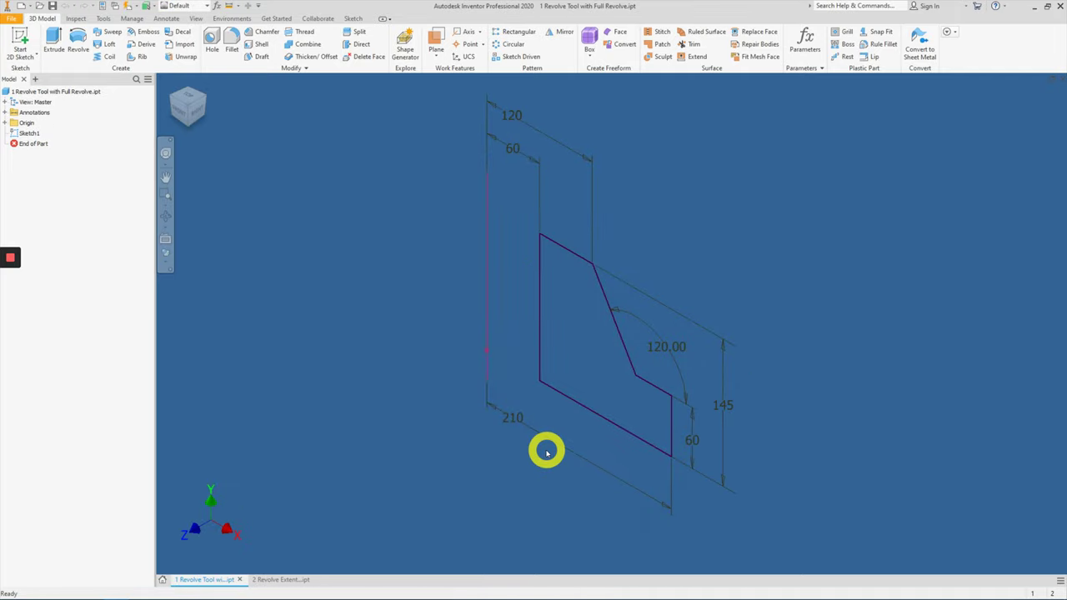
pyautogui.click(780, 181)
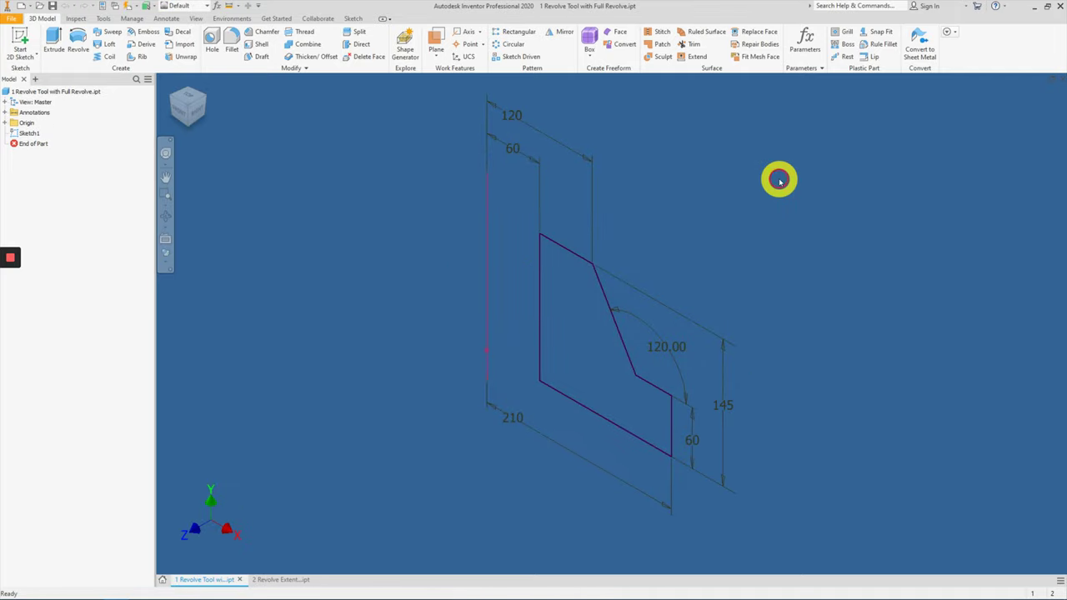
pyautogui.scroll(3, 780, 181)
pyautogui.scroll(-3, 780, 181)
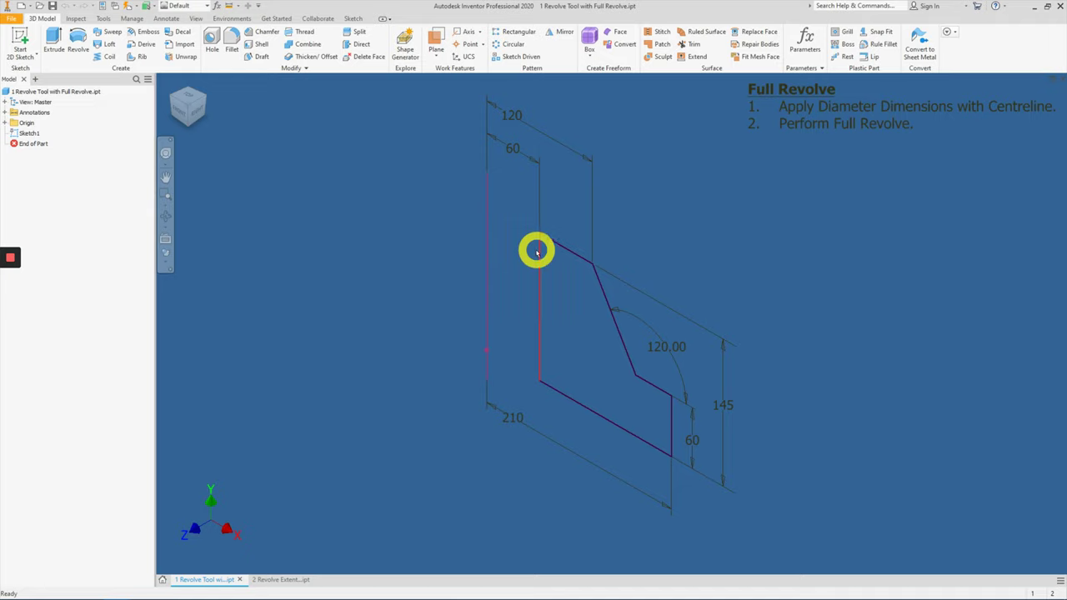
pyautogui.click(487, 231)
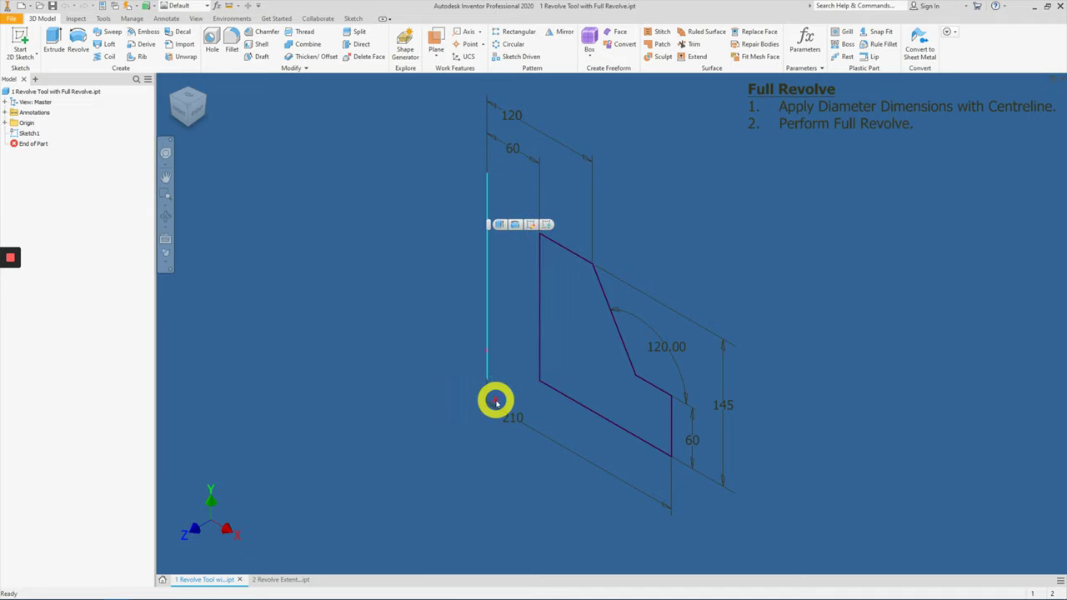
pyautogui.click(498, 326)
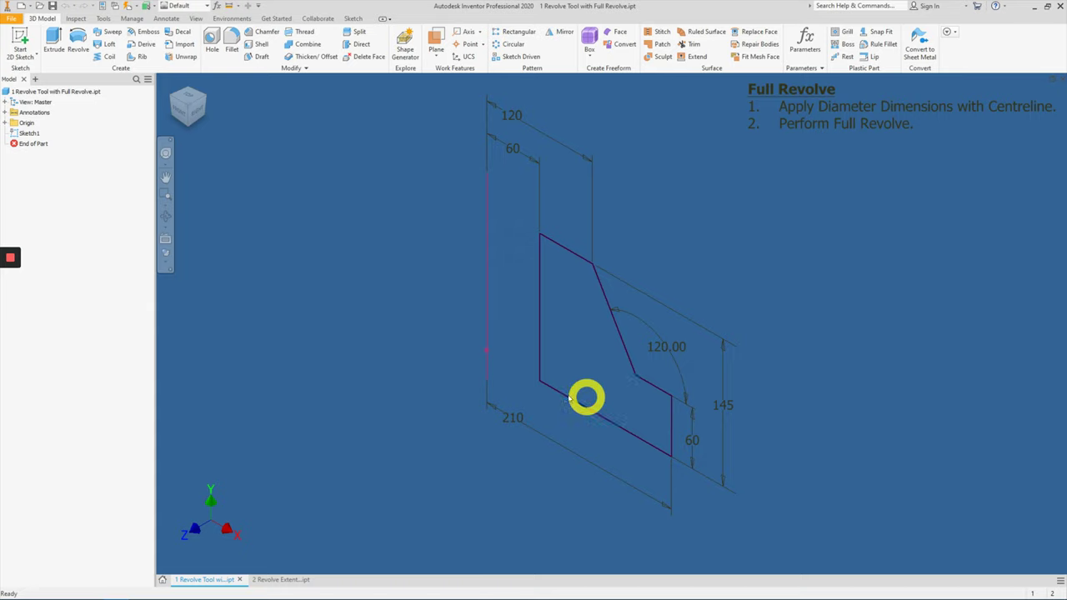
pyautogui.click(20, 134)
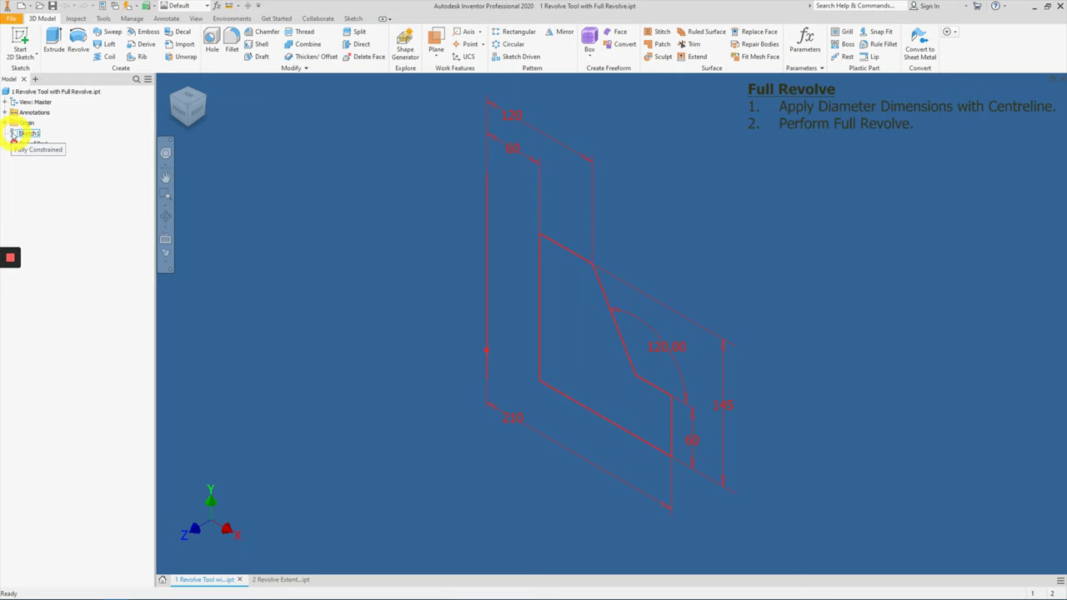
# Edit Sketch1 and convert its left vertical line into a centreline.
pyautogui.doubleClick(17, 134)
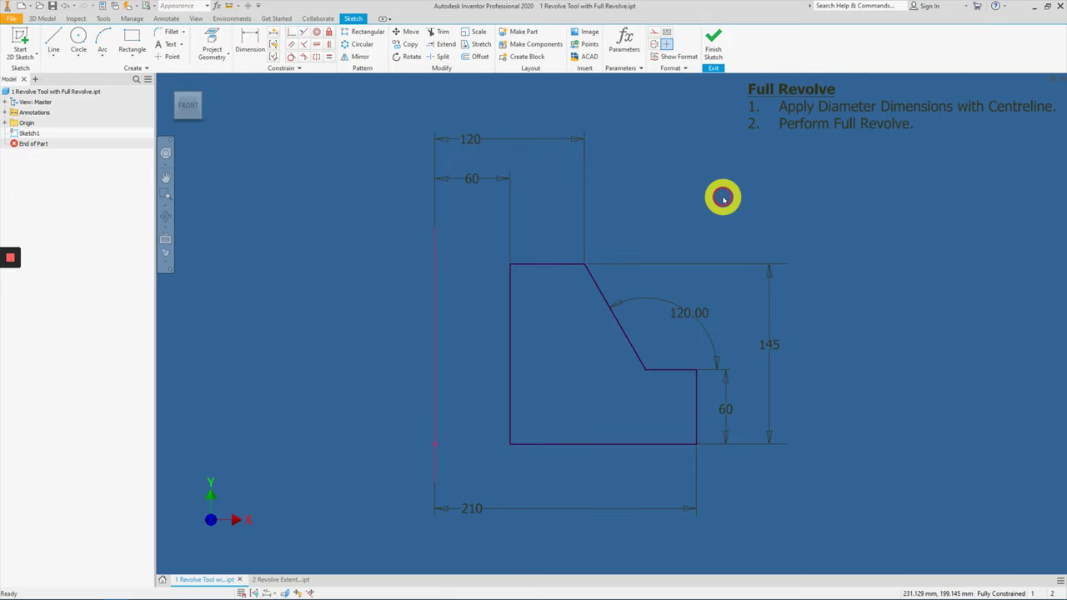
pyautogui.scroll(-3, 722, 198)
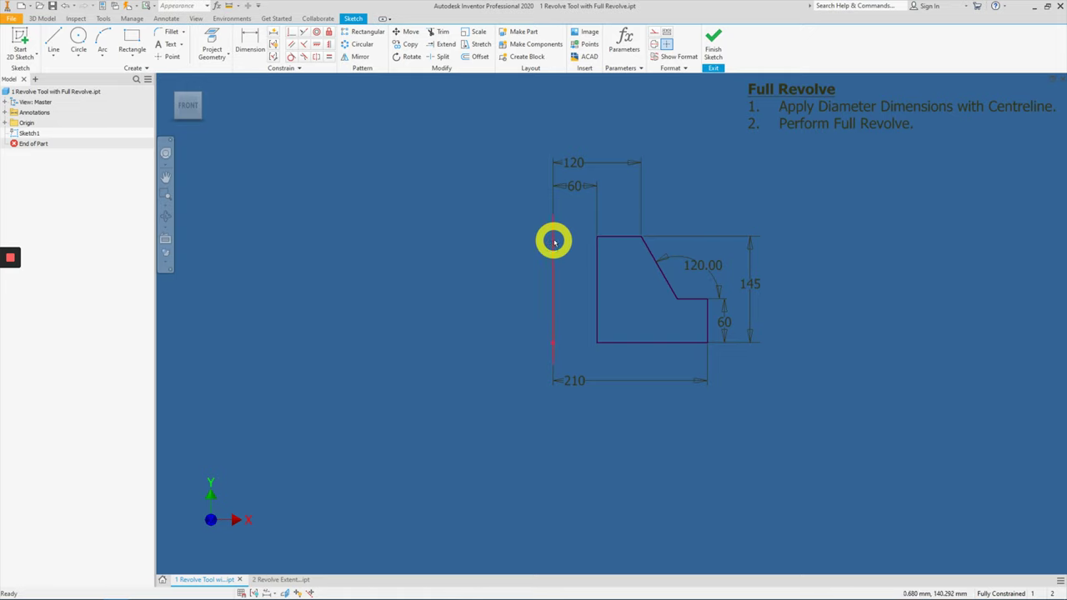
pyautogui.click(551, 331)
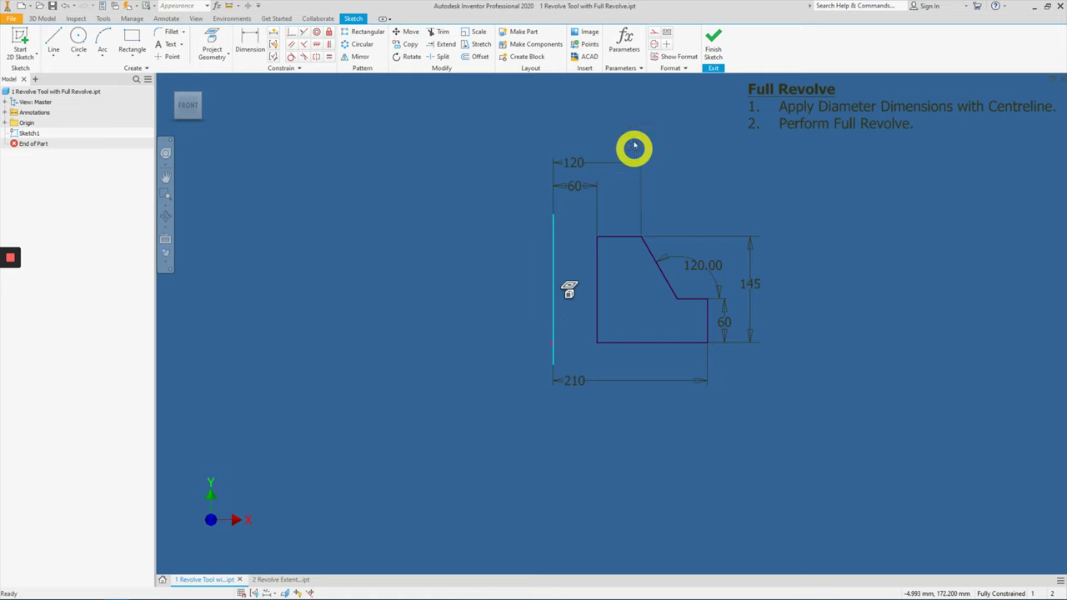
pyautogui.click(654, 46)
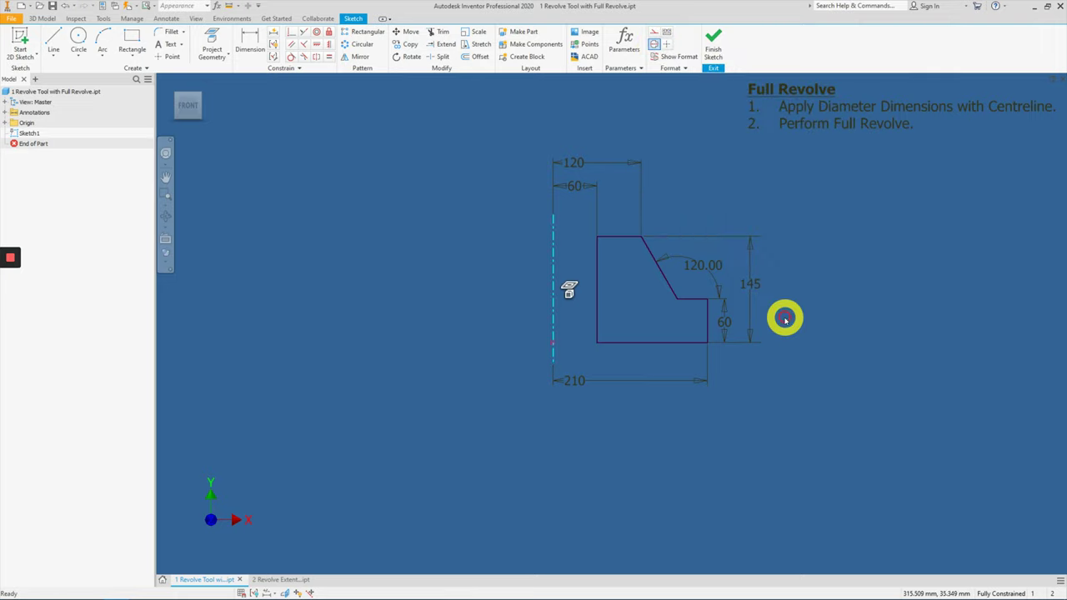
pyautogui.click(887, 318)
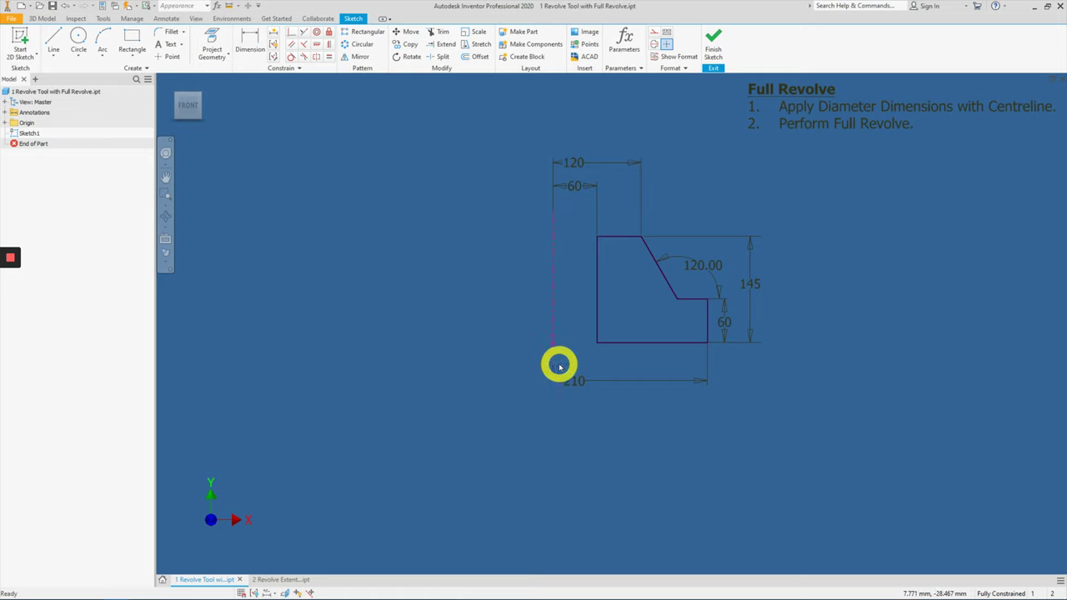
# Begin a diameter dimension from the centreline to the profile's left edge.
pyautogui.click(249, 48)
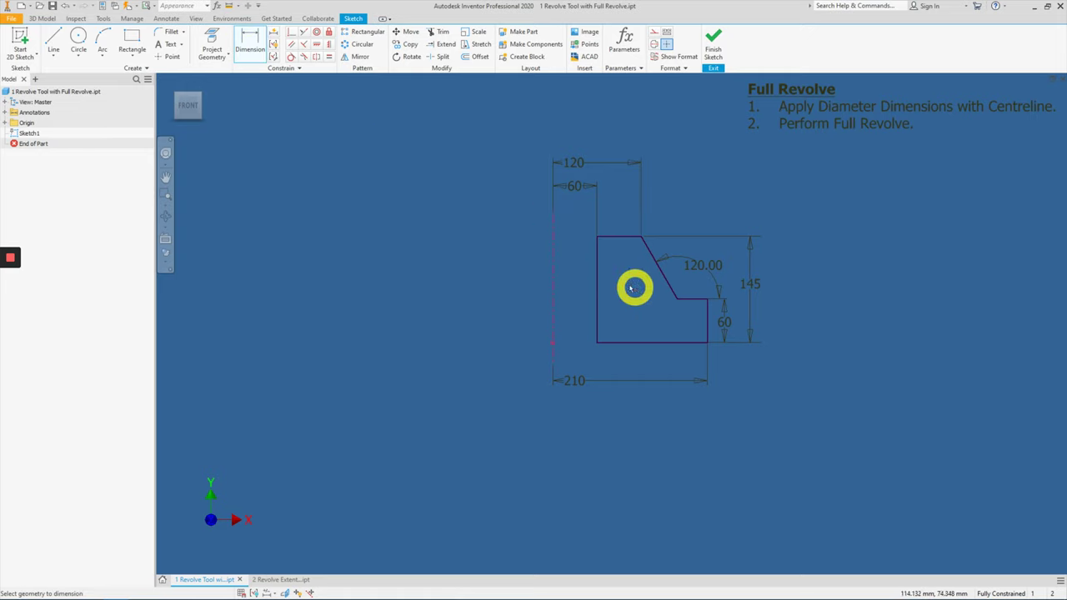
pyautogui.click(595, 267)
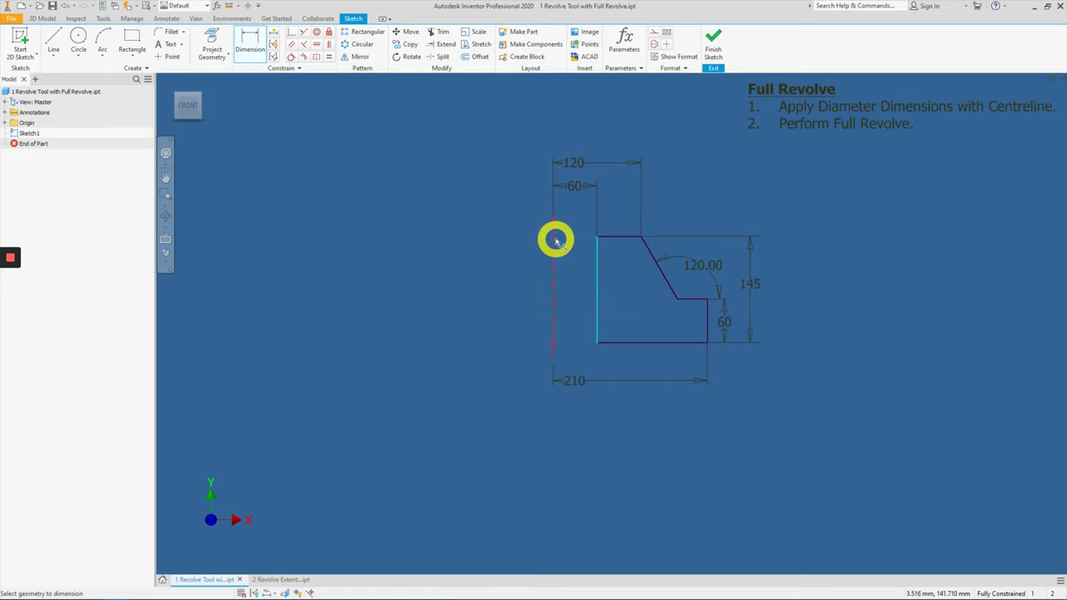
pyautogui.click(553, 240)
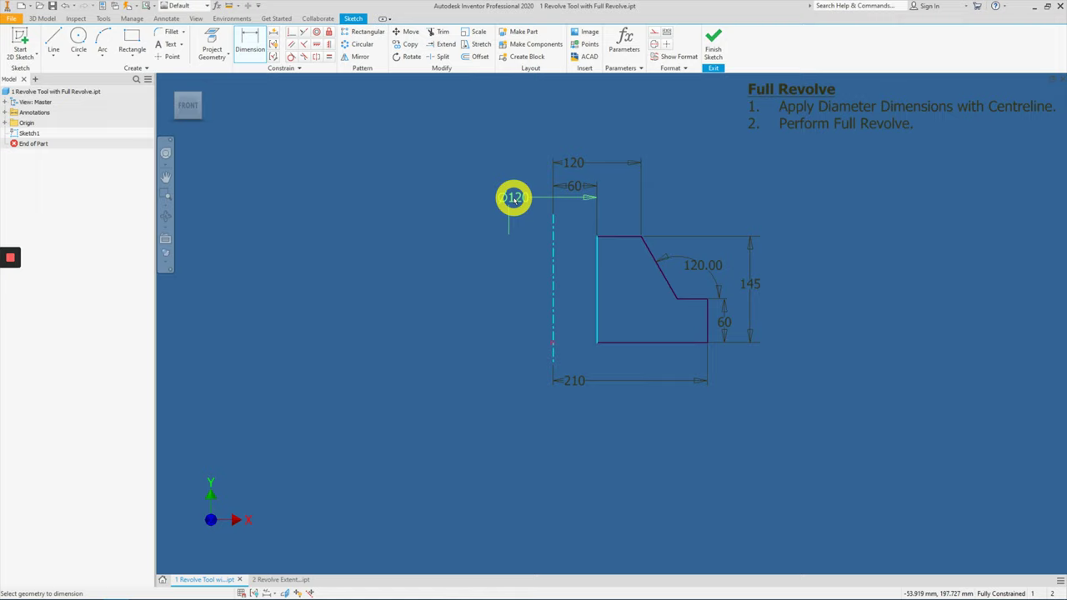
# Delete the existing 120, 60 and 210 dimensions from the profile.
pyautogui.press('Escape')
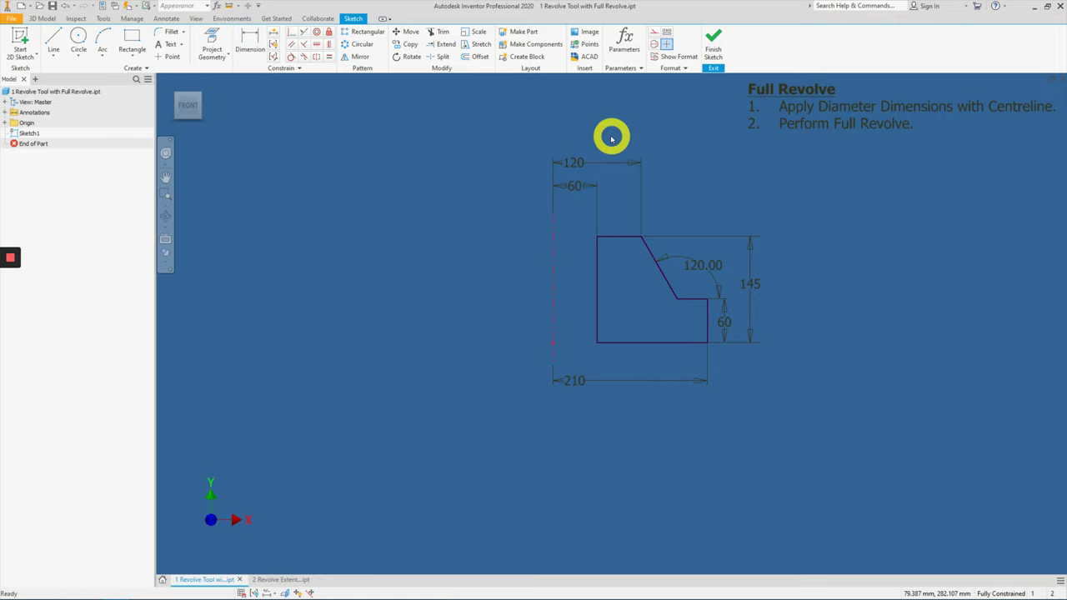
pyautogui.moveTo(613, 129); pyautogui.dragTo(543, 200)
pyautogui.keyDown('ctrl'); pyautogui.click(575, 381); pyautogui.keyUp('ctrl')
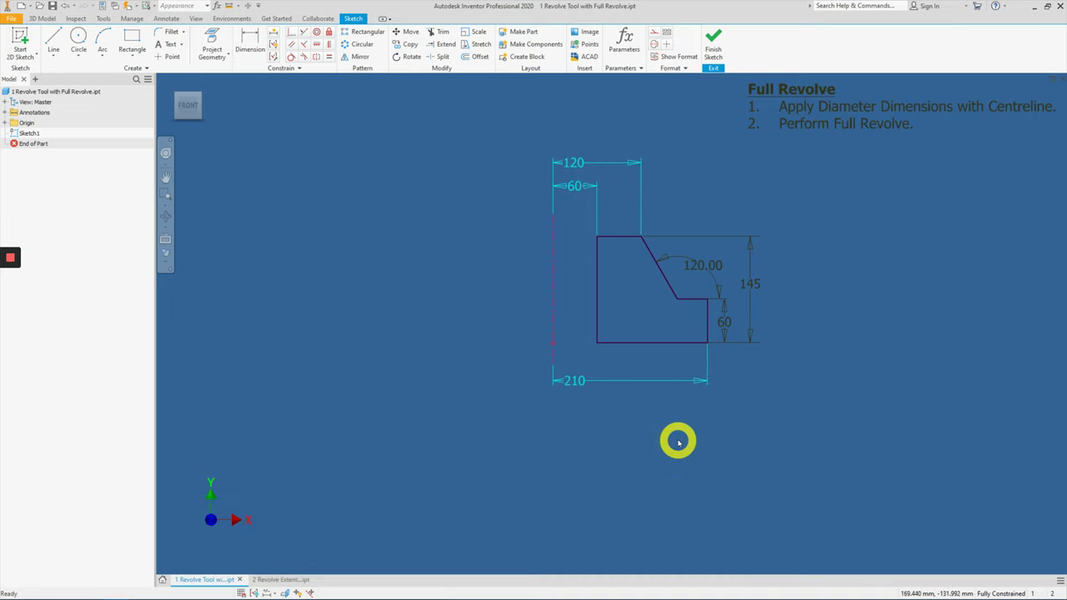
pyautogui.press('Delete')
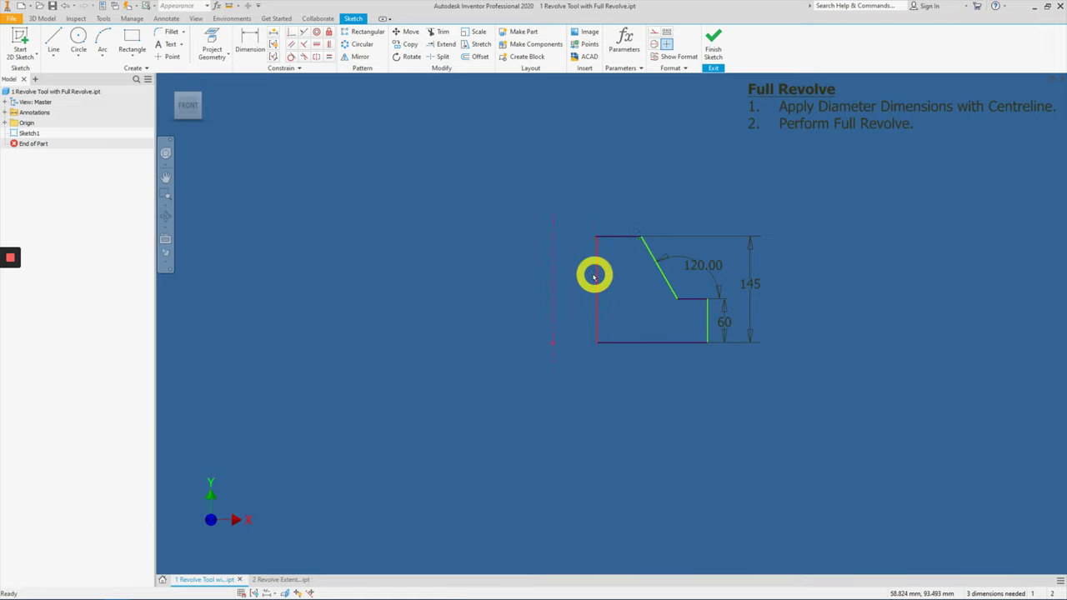
# Dimension the profile with Ø120, Ø240 and Ø420 diameters about the centreline.
pyautogui.click(250, 42)
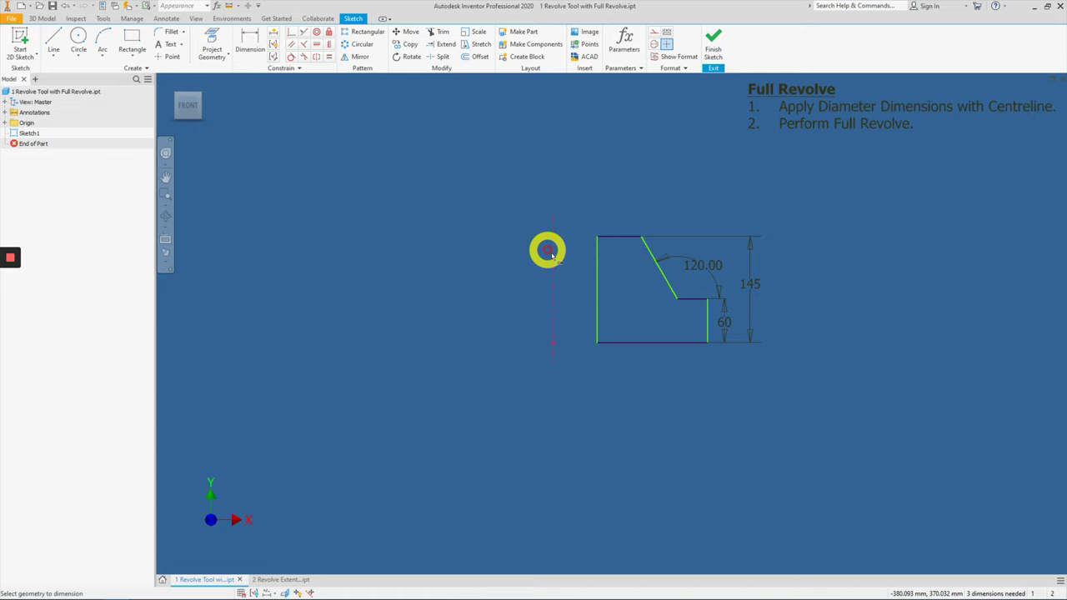
pyautogui.click(597, 281)
pyautogui.click(555, 267)
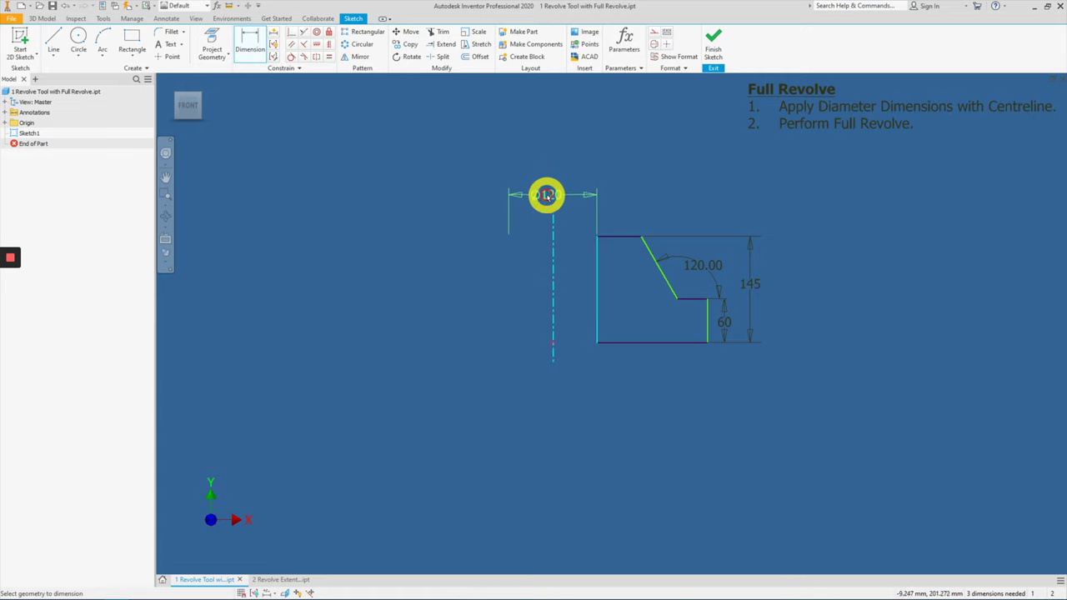
pyautogui.click(552, 197)
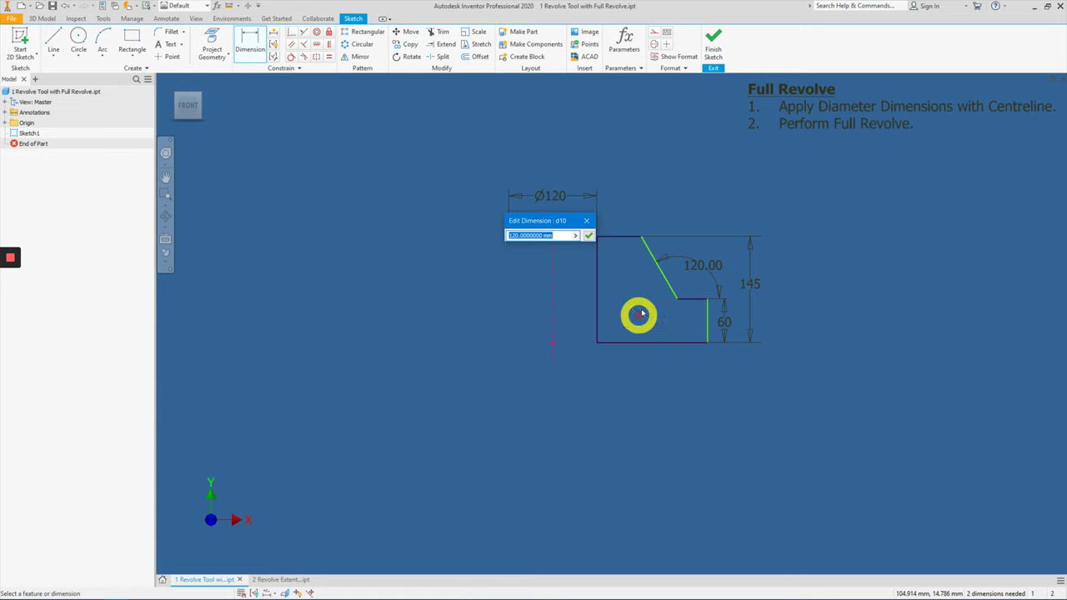
pyautogui.click(589, 236)
pyautogui.click(640, 238)
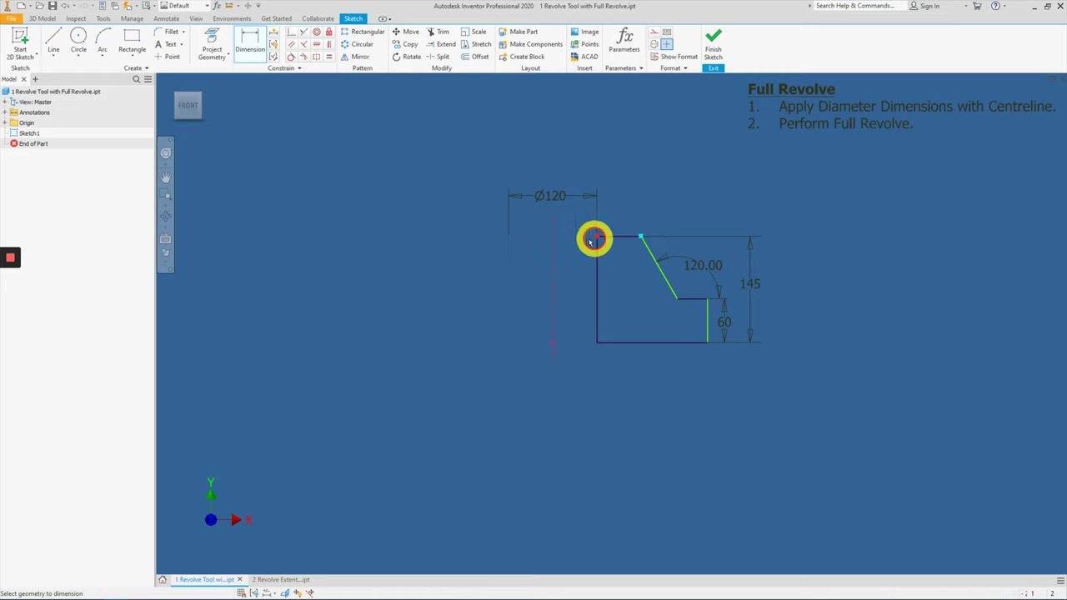
pyautogui.click(556, 248)
pyautogui.click(550, 171)
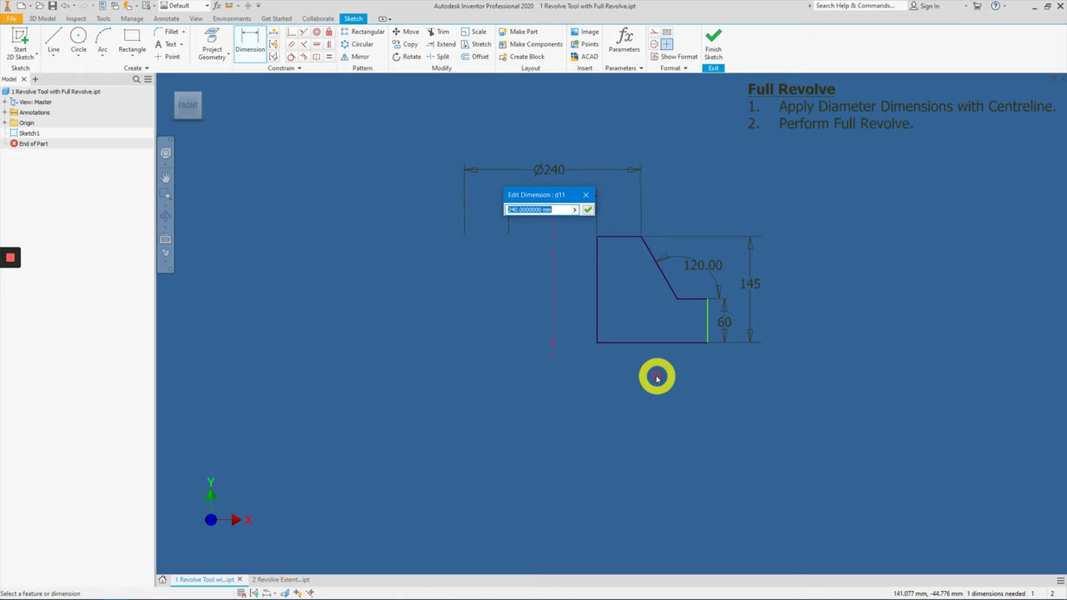
pyautogui.click(588, 209)
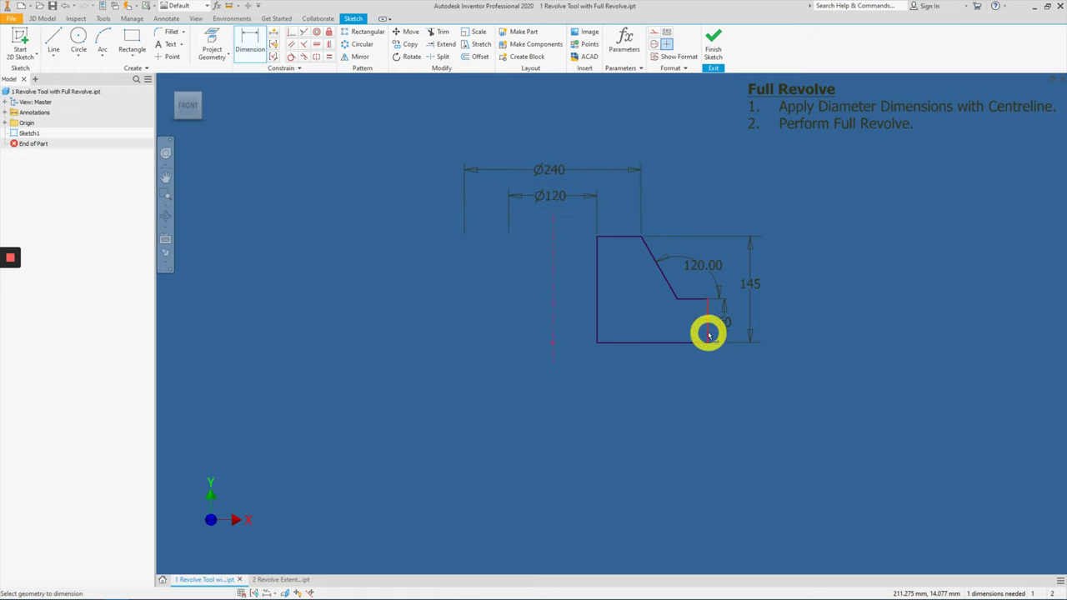
pyautogui.click(557, 332)
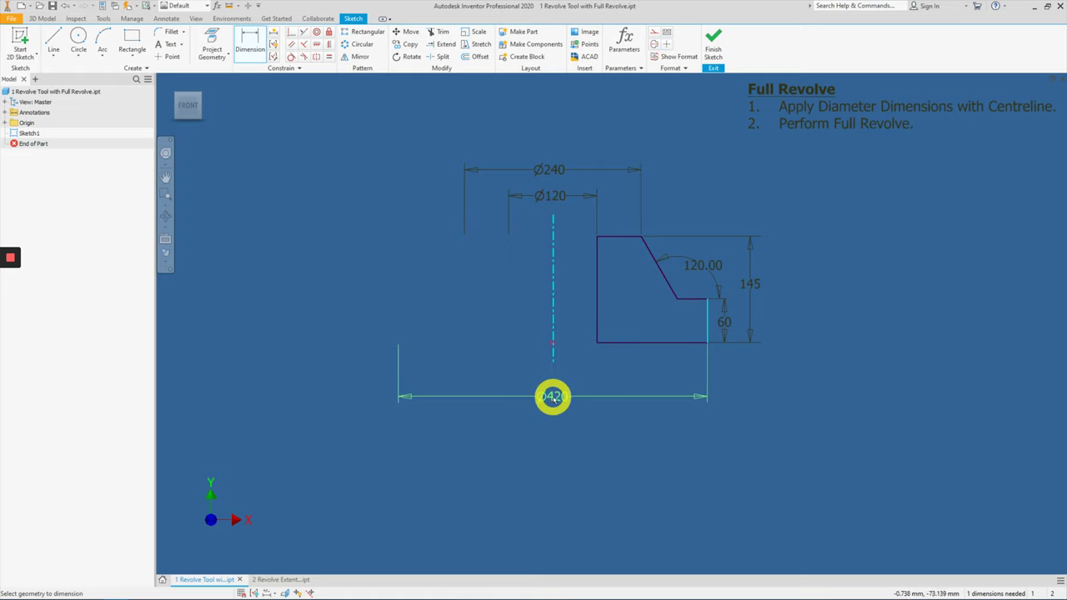
pyautogui.click(553, 397)
pyautogui.click(591, 437)
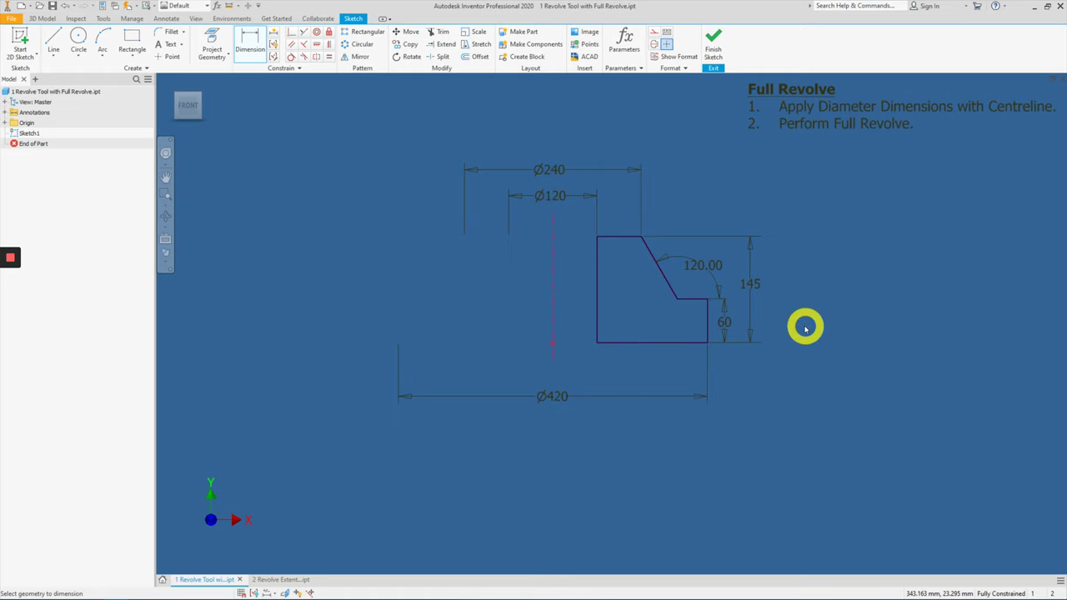
# Finish the sketch and revolve the profile a full 360° about the centreline.
pyautogui.click(717, 54)
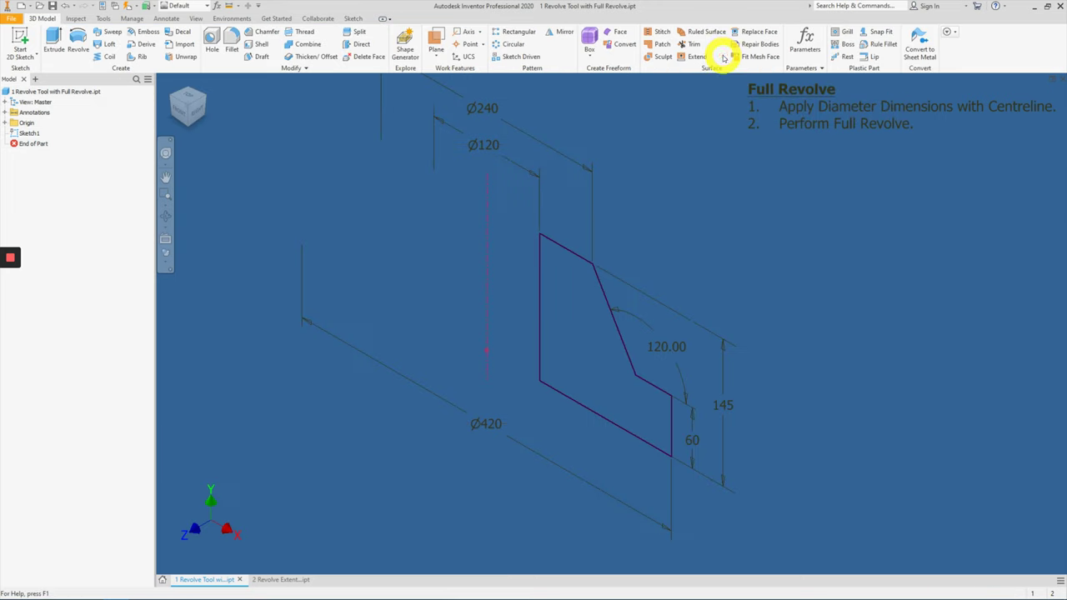
pyautogui.click(75, 52)
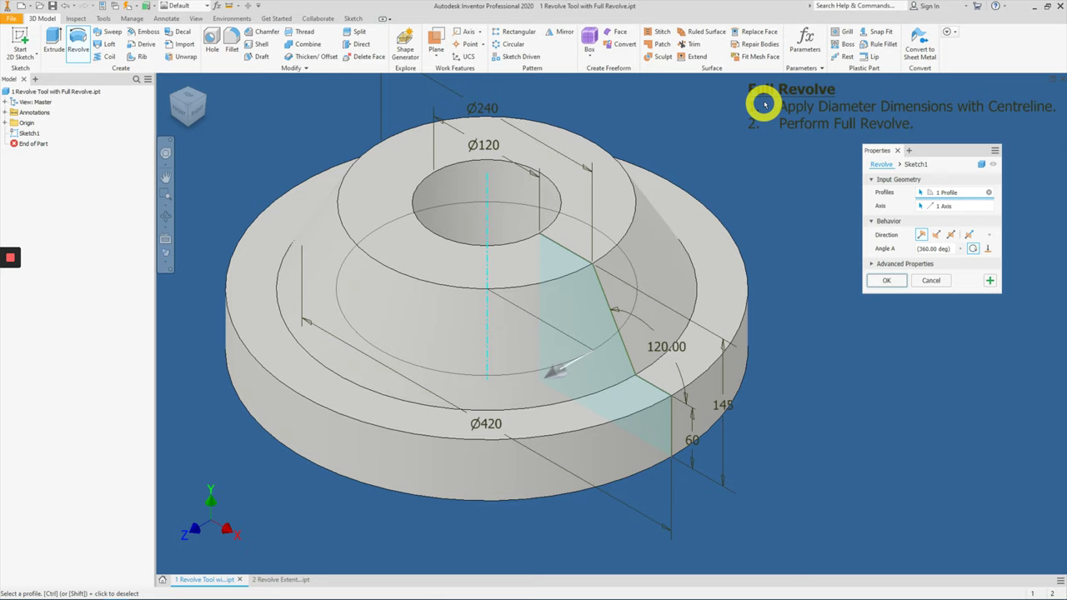
pyautogui.click(888, 281)
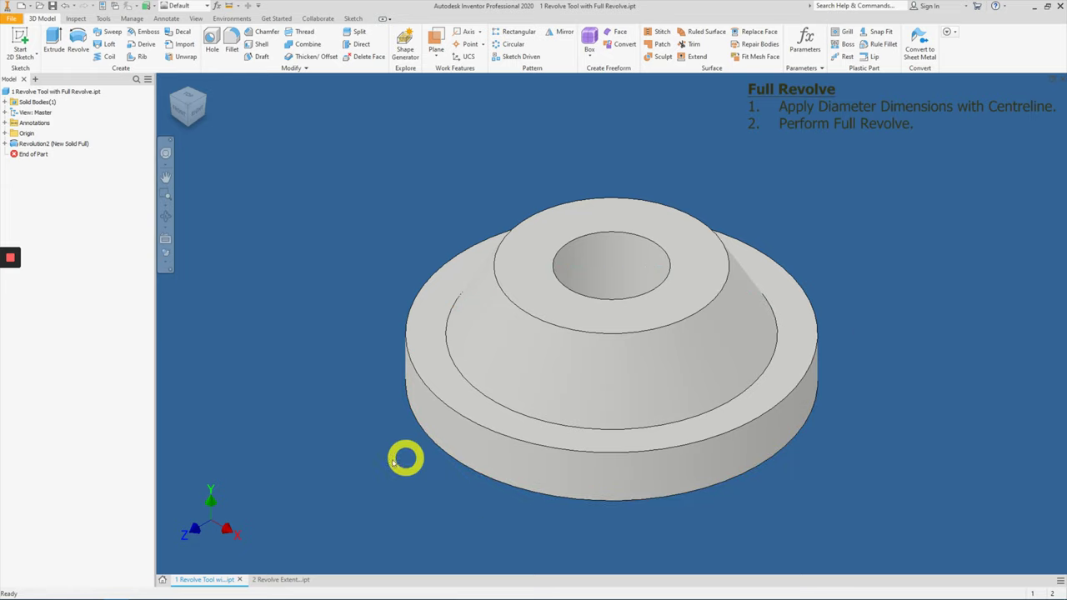
# Switch to the 2 Revolve Extents Angle part and zoom out on the yellow solid.
pyautogui.click(282, 580)
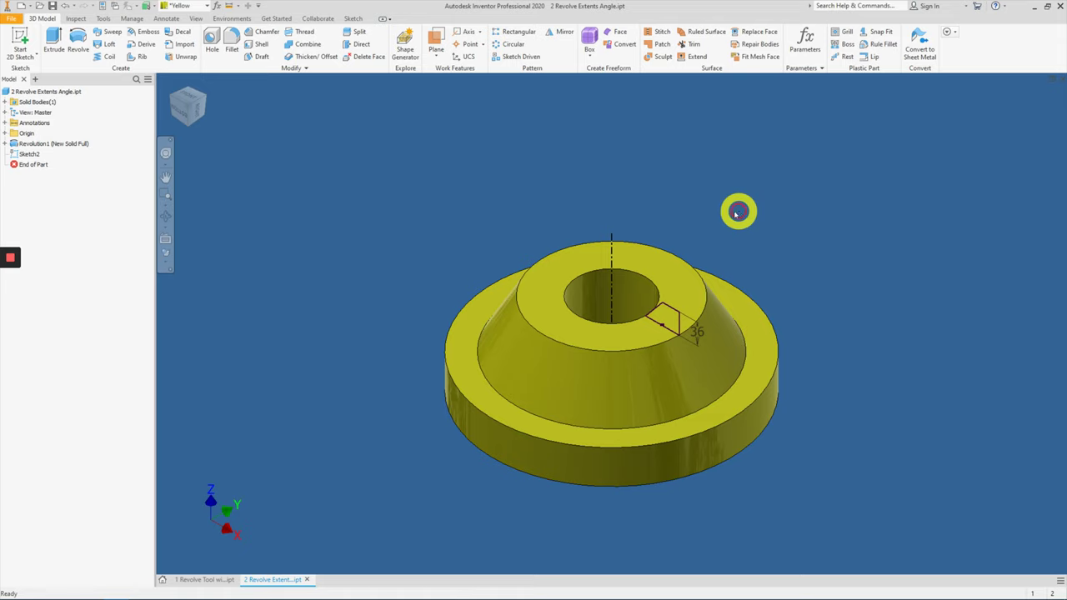
pyautogui.scroll(-3, 736, 214)
pyautogui.press('F2')
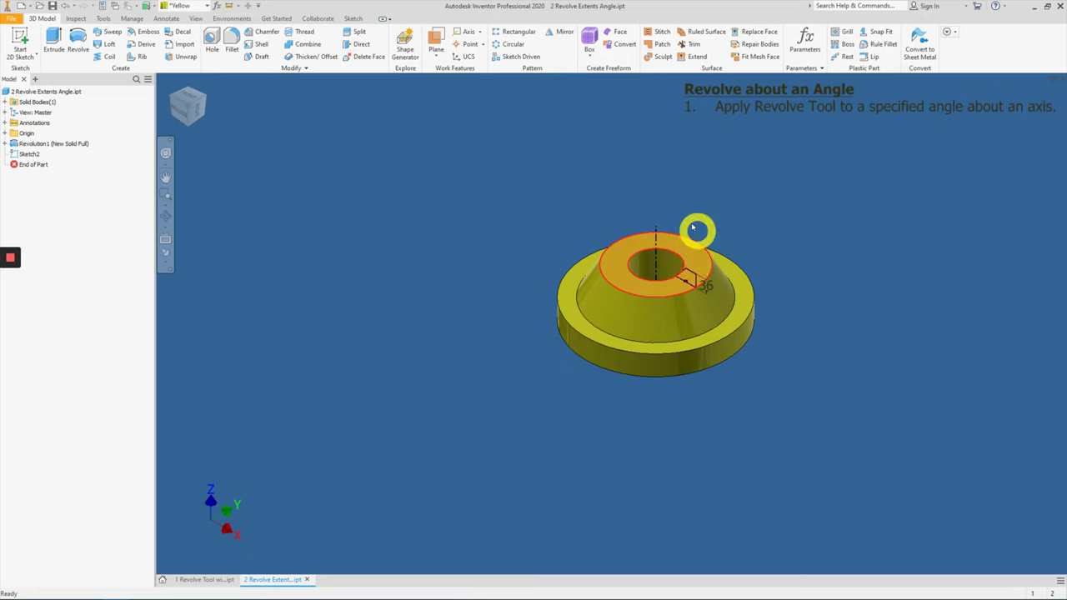
# Start a revolve of Sketch2 and change its angle from 360° to 225°.
pyautogui.click(79, 45)
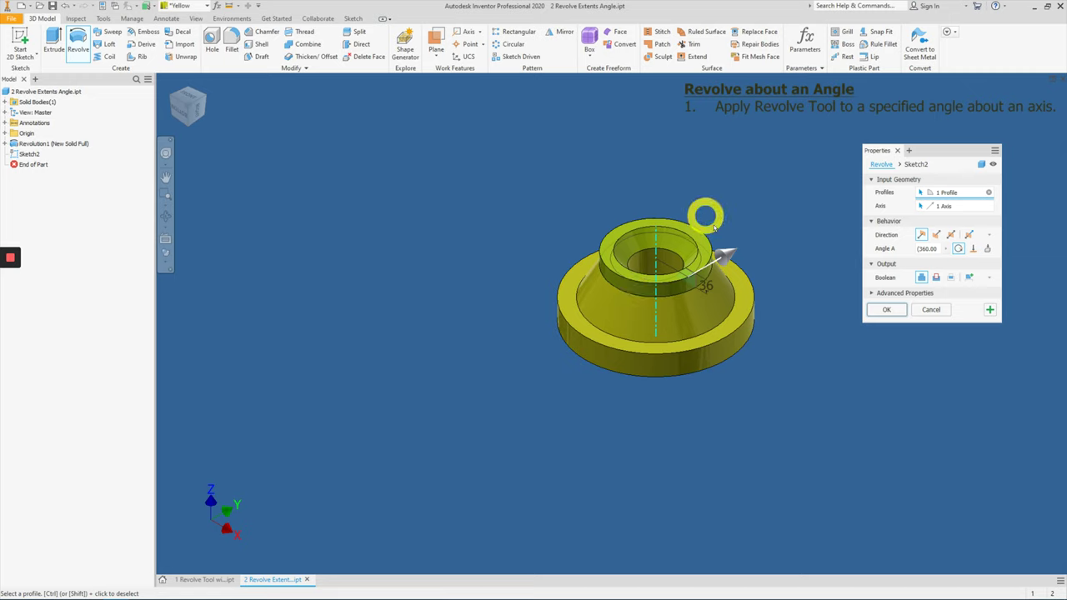
pyautogui.click(706, 288)
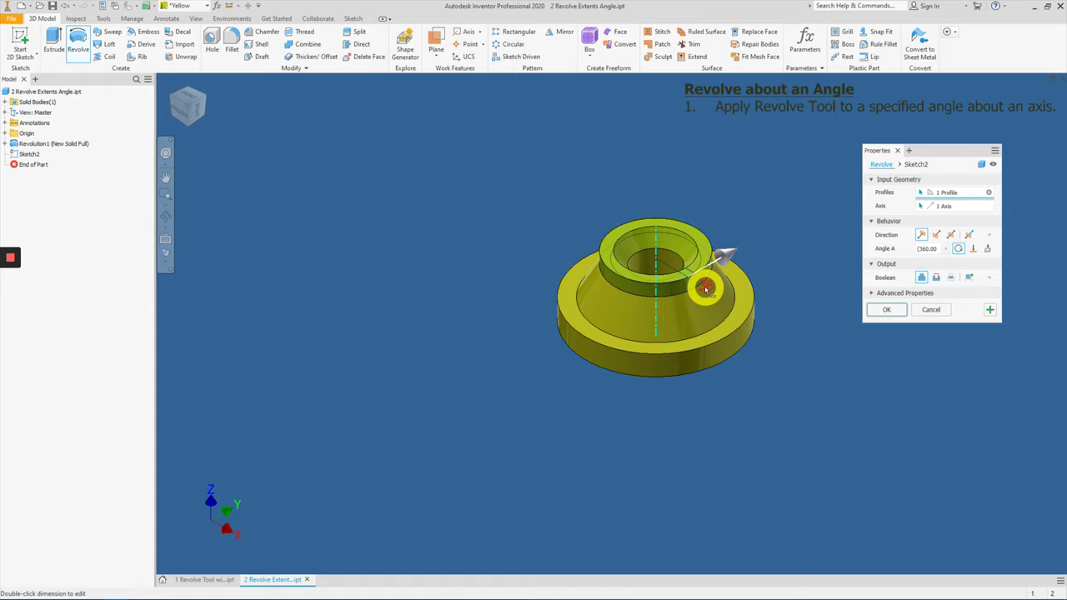
pyautogui.click(924, 249)
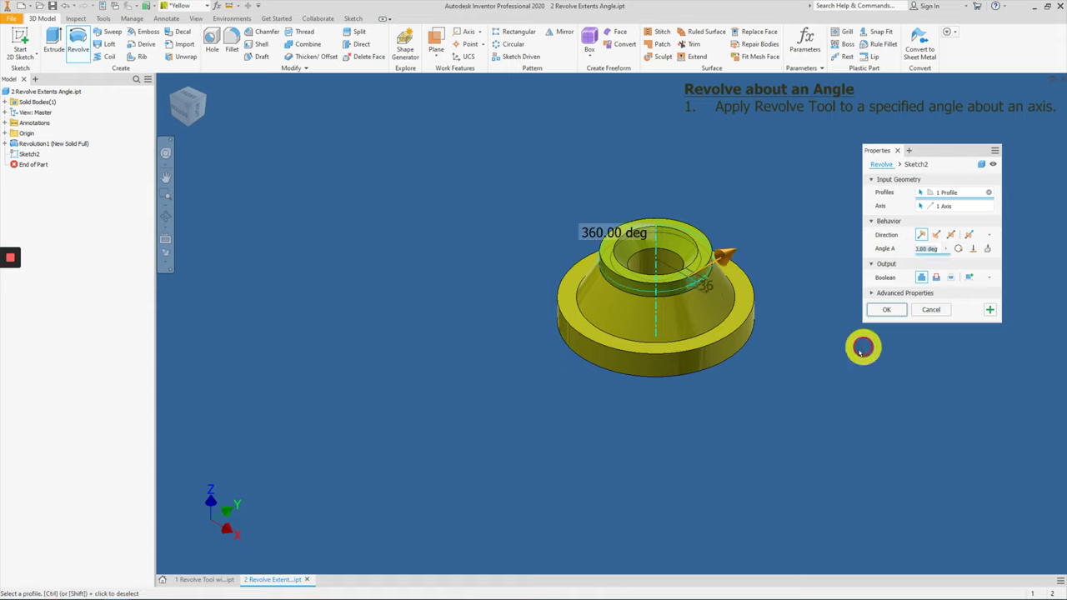
pyautogui.press('Delete')
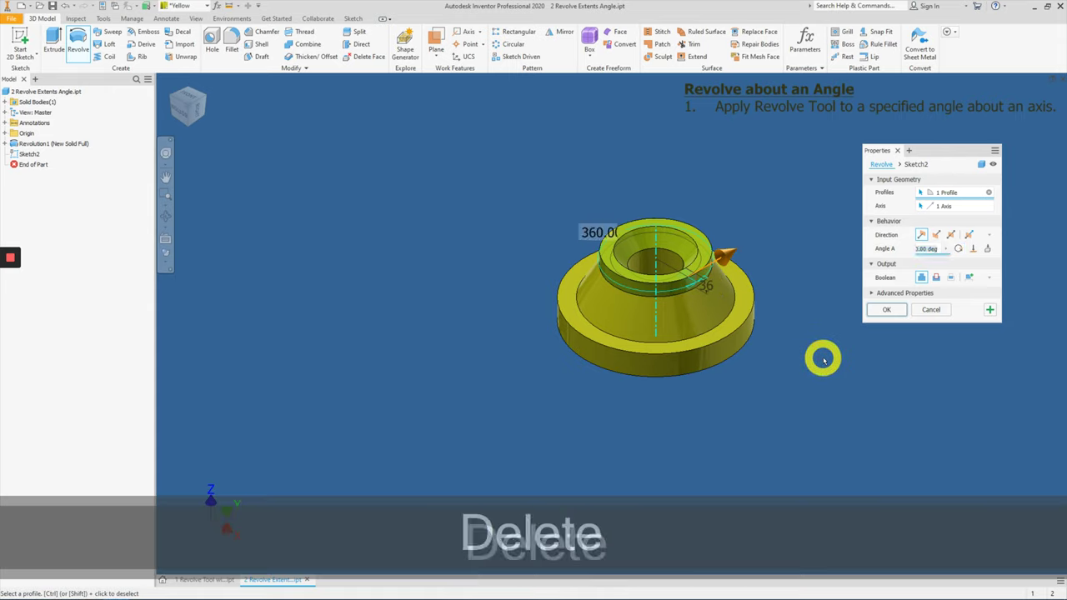
pyautogui.write('225')
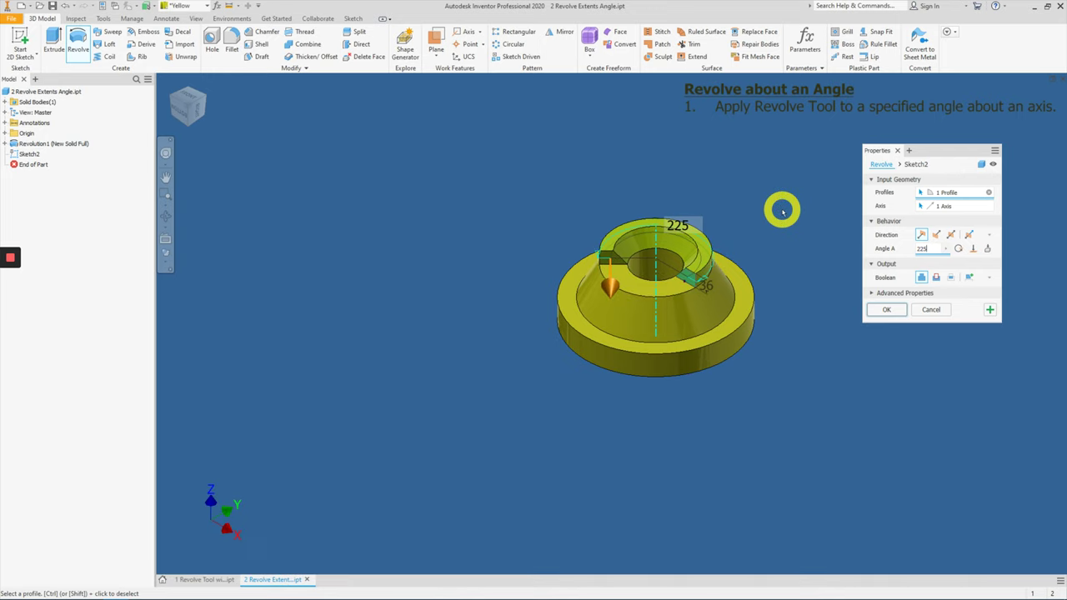
pyautogui.scroll(-3, 771, 242)
pyautogui.scroll(4, 746, 300)
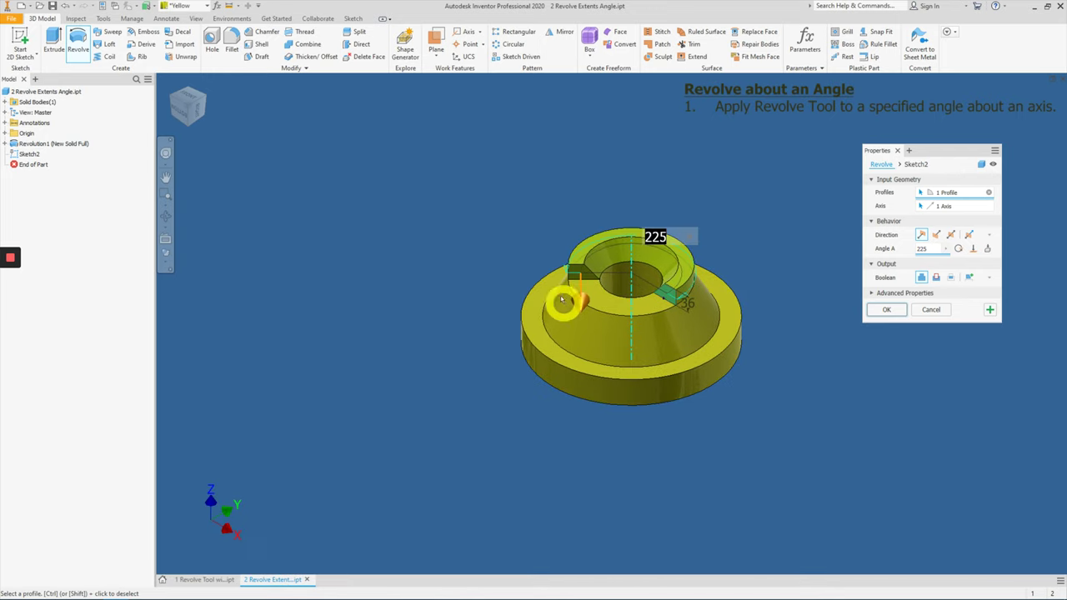
pyautogui.scroll(2, 677, 293)
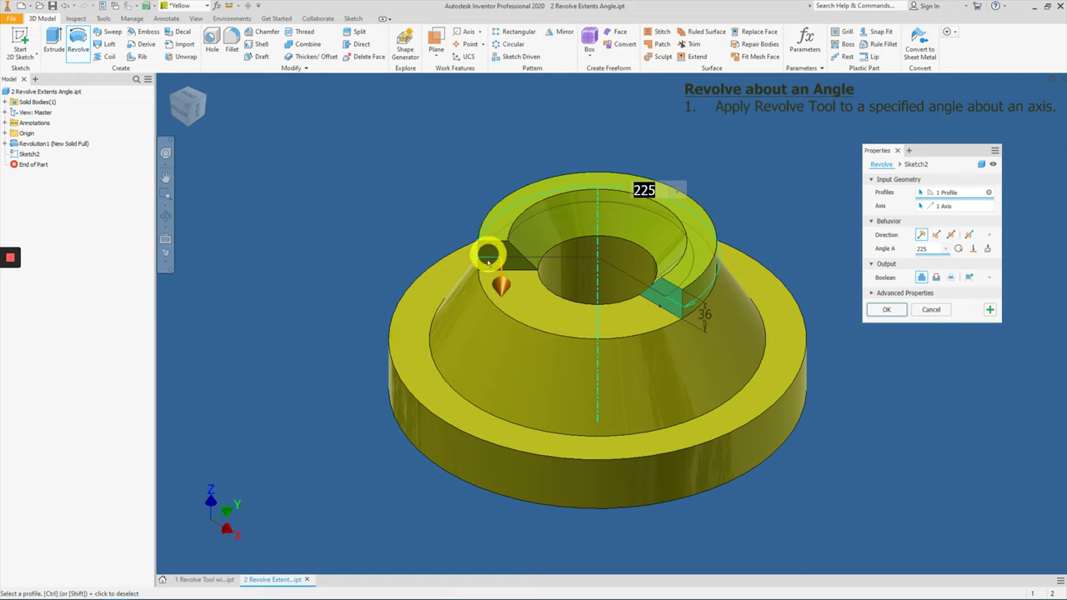
# Try both sweep directions, accept the 225° joined revolve, and orbit to inspect it.
pyautogui.keyDown('shift'); pyautogui.moveTo(486, 276); pyautogui.dragTo(583, 286, button='middle'); pyautogui.keyUp('shift')
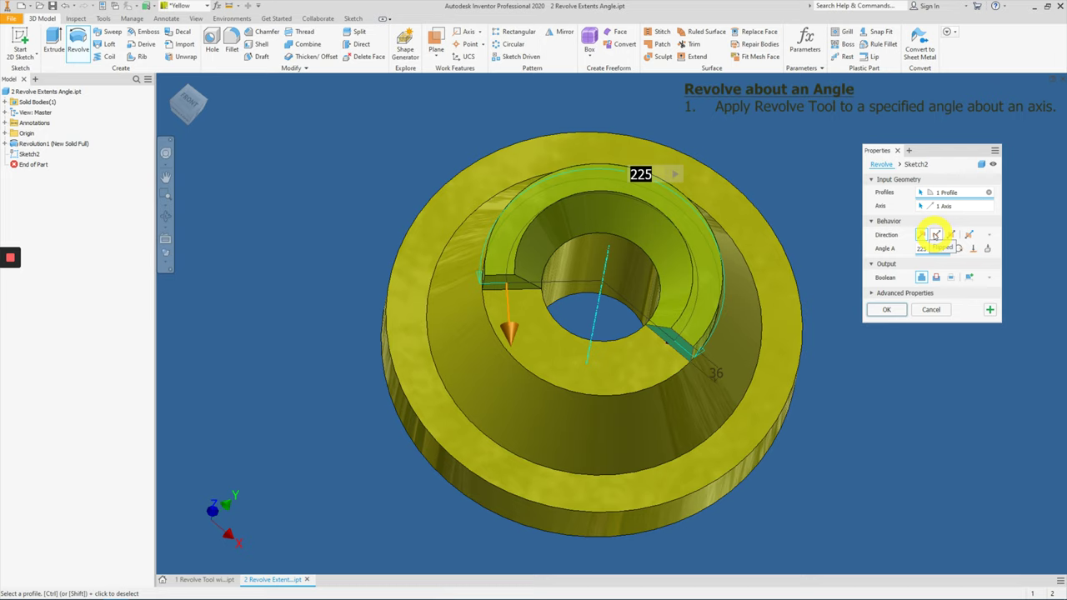
pyautogui.click(936, 235)
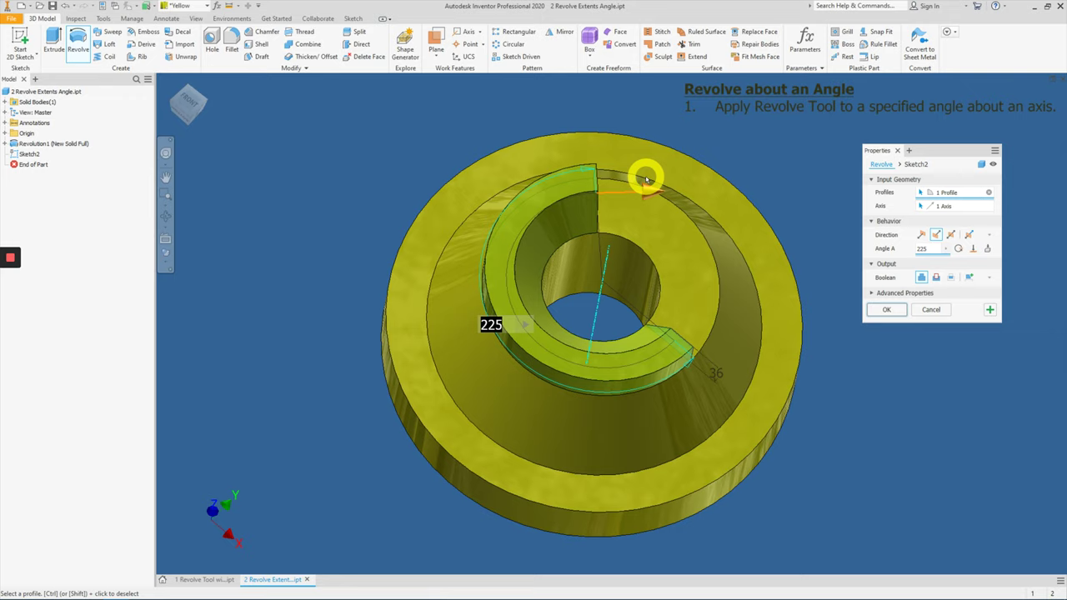
pyautogui.click(952, 236)
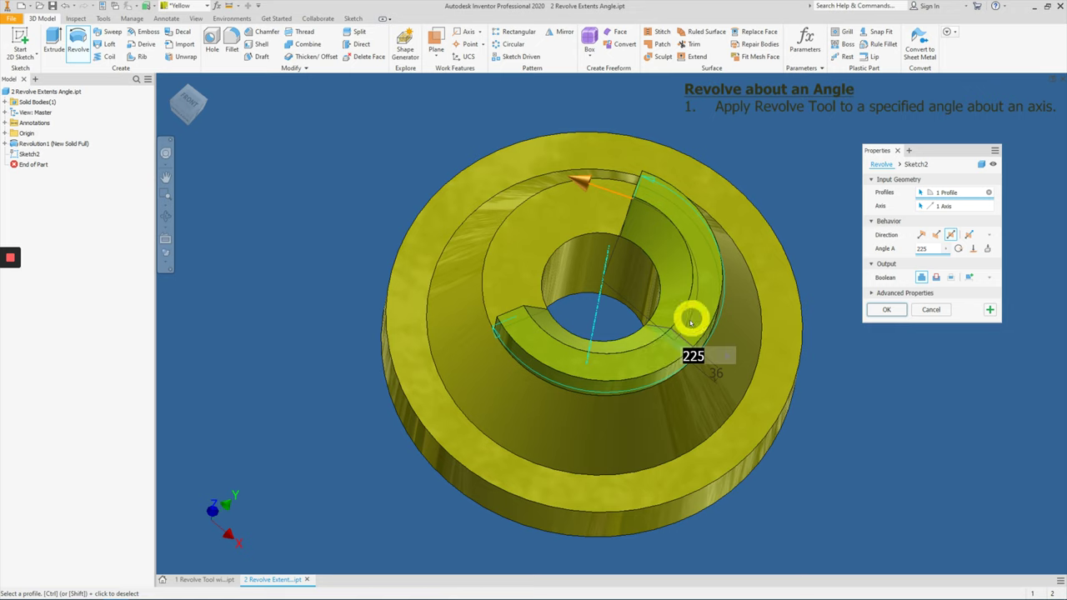
pyautogui.click(702, 374)
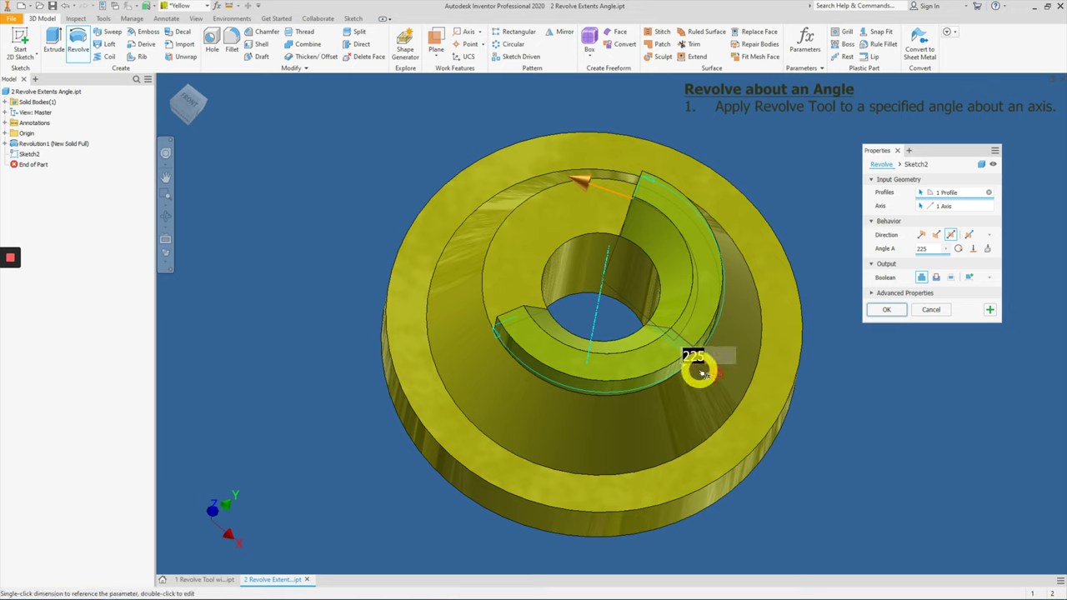
pyautogui.click(922, 249)
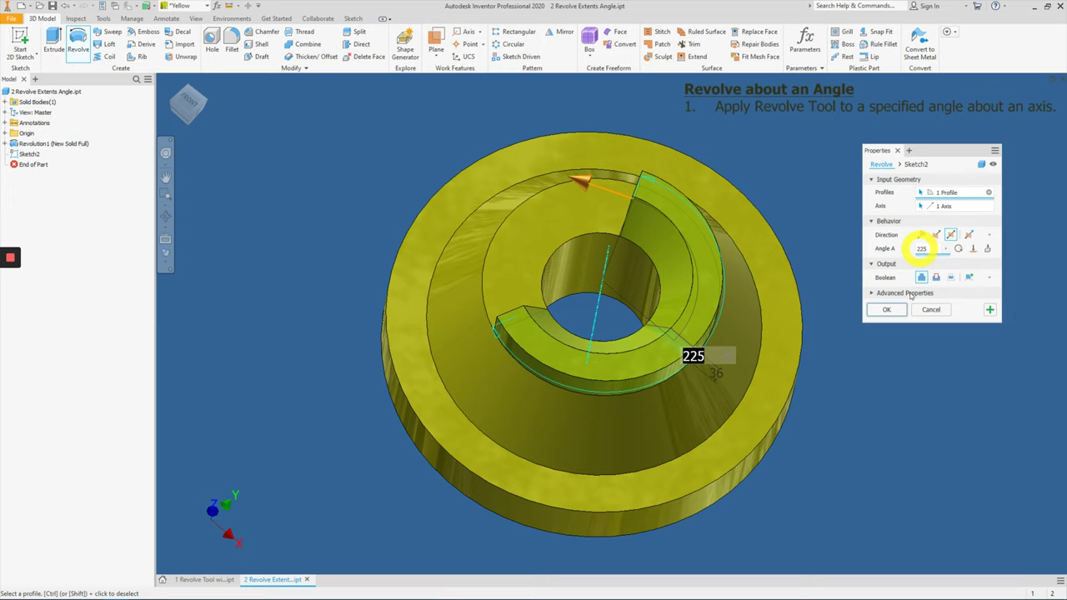
pyautogui.click(889, 311)
pyautogui.keyDown('shift'); pyautogui.moveTo(822, 295); pyautogui.dragTo(901, 317, button='middle'); pyautogui.keyUp('shift')
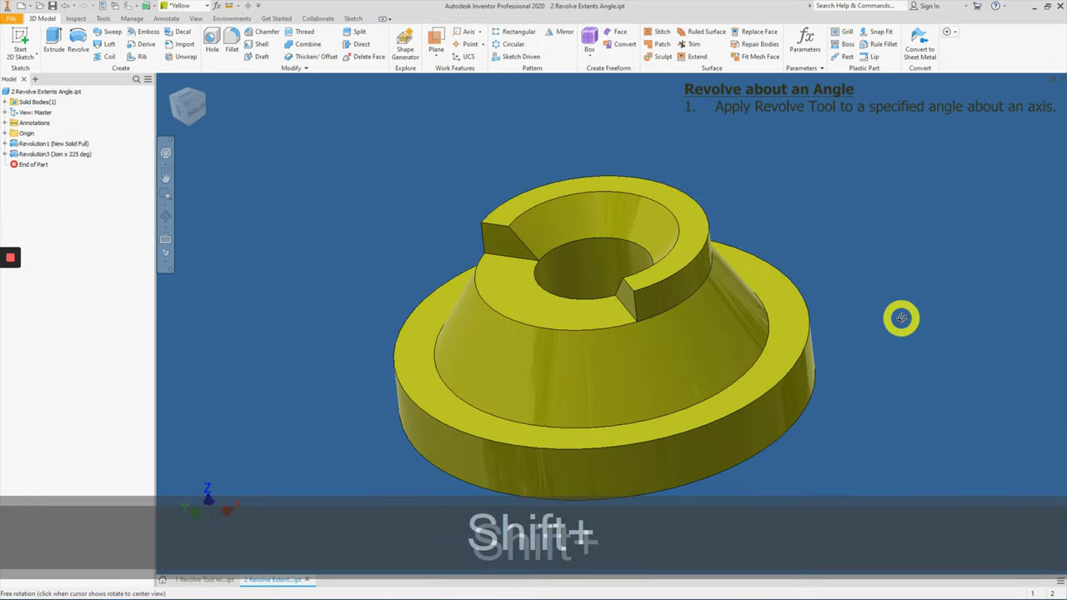